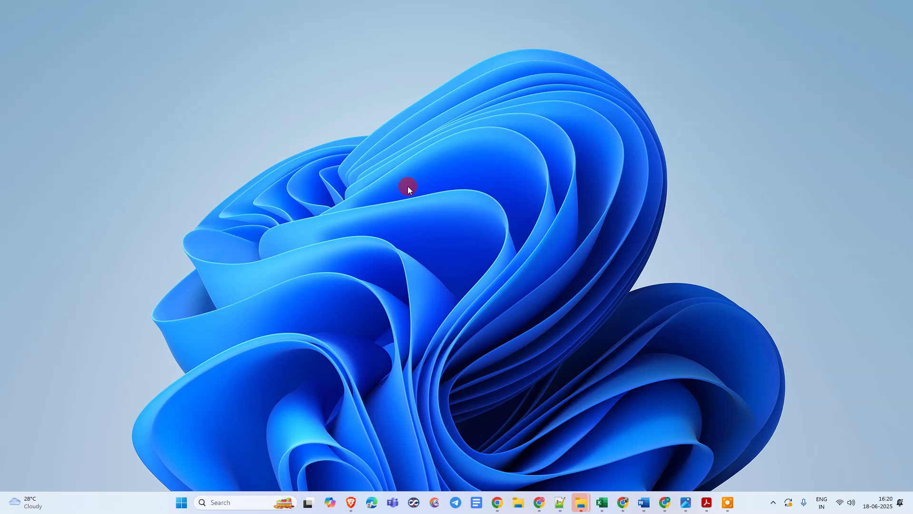
# Step: Refresh the desktop from its right-click menu
pyautogui.rightClick(475, 121)
pyautogui.click(482, 165)
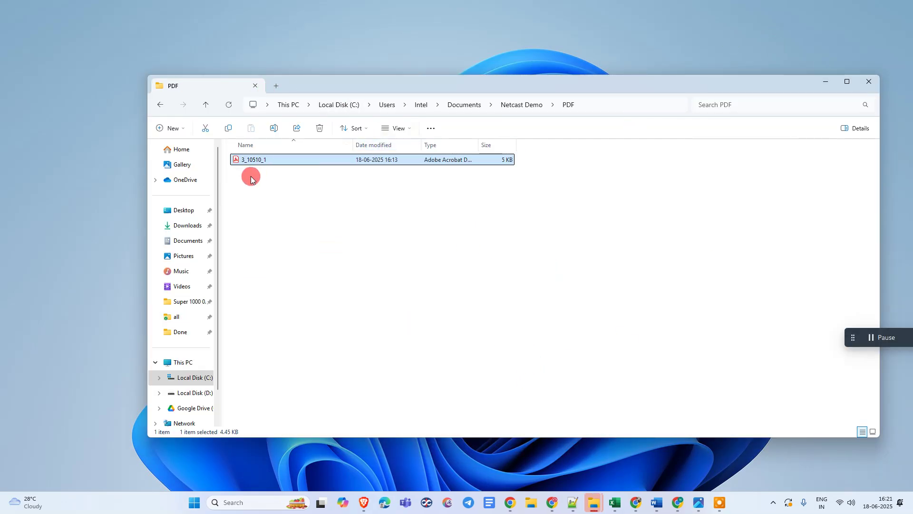
# Step: View 3_10510_1 in Acrobat down to its red footer, close it, and move the folder window up-left
pyautogui.doubleClick(275, 164)
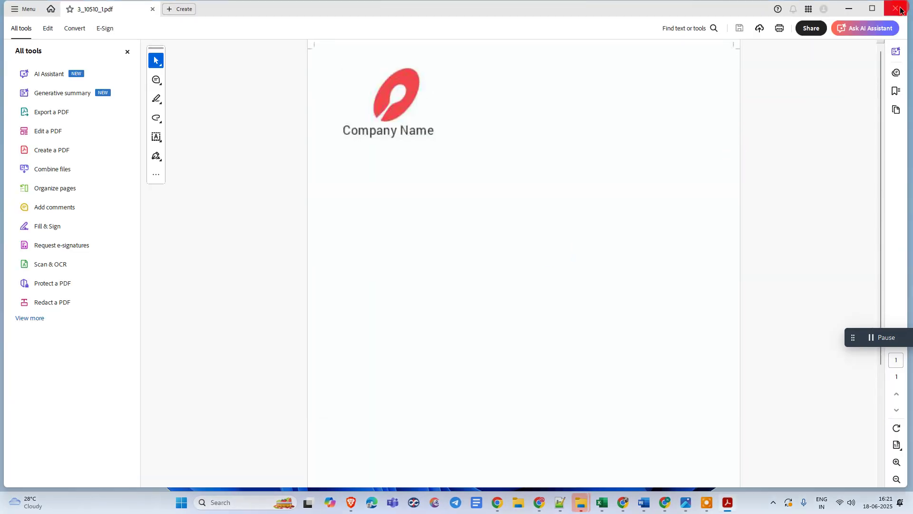
pyautogui.scroll(-10, 540, 237)
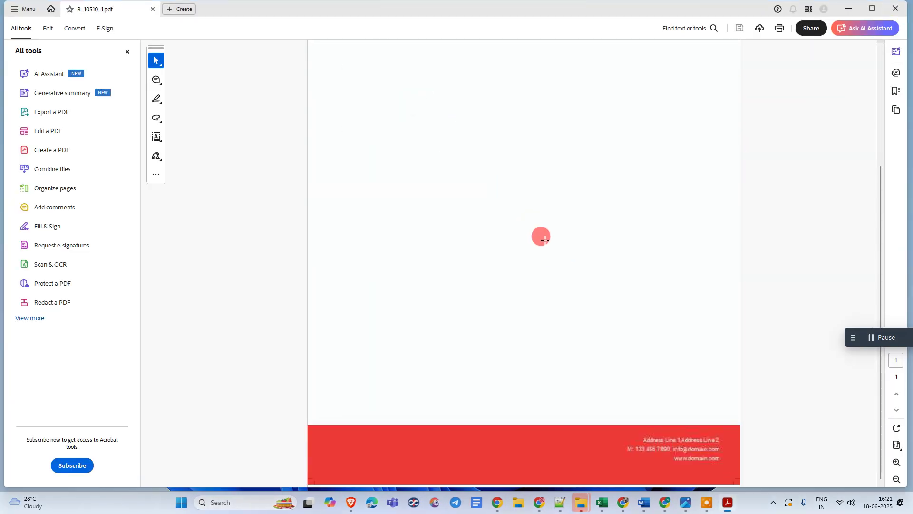
pyautogui.click(896, 9)
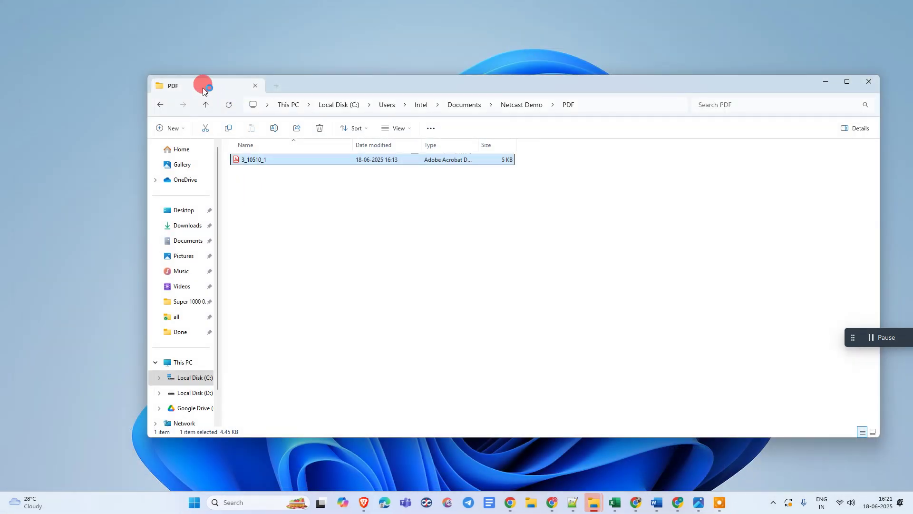
pyautogui.moveTo(202, 88); pyautogui.dragTo(224, 96)
pyautogui.moveTo(469, 94); pyautogui.dragTo(346, 56)
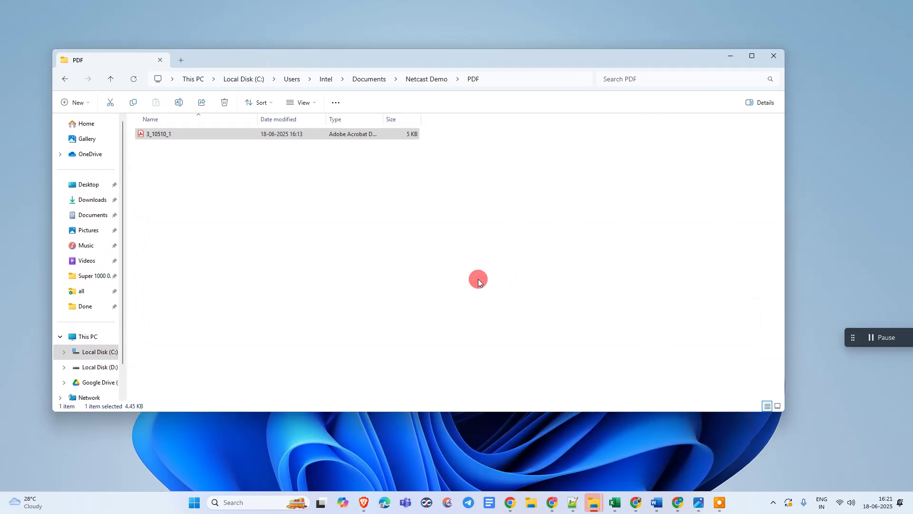
# Step: Search Google for 'pdf to image' and look over the results
pyautogui.click(213, 135)
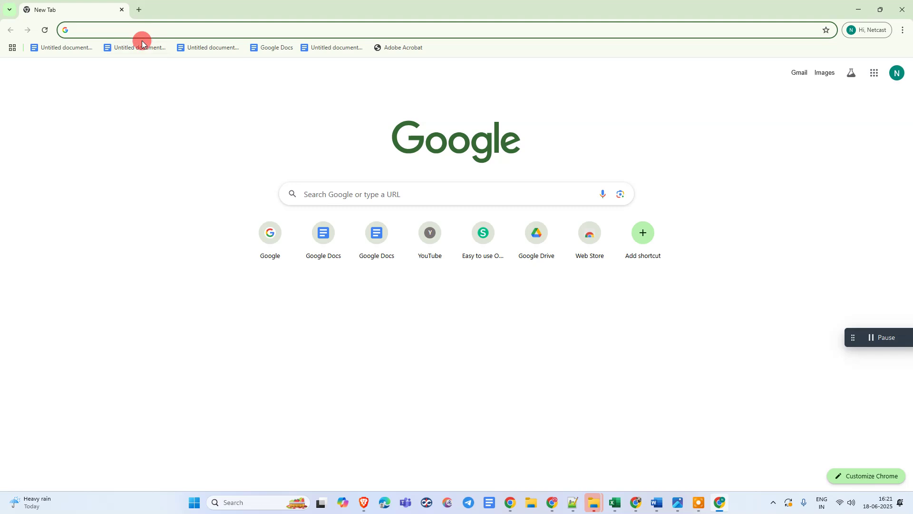
pyautogui.write('image to pd')
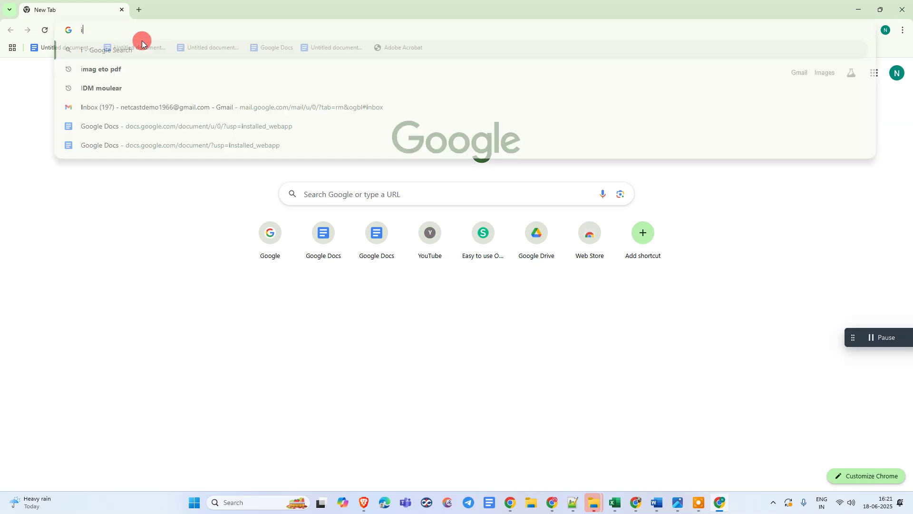
pyautogui.press('BackSpace')
pyautogui.press('BackSpace')
pyautogui.press('BackSpace')
pyautogui.press('BackSpace')
pyautogui.press('BackSpace')
pyautogui.press('BackSpace')
pyautogui.press('BackSpace')
pyautogui.press('BackSpace')
pyautogui.press('BackSpace')
pyautogui.press('BackSpace')
pyautogui.press('BackSpace')
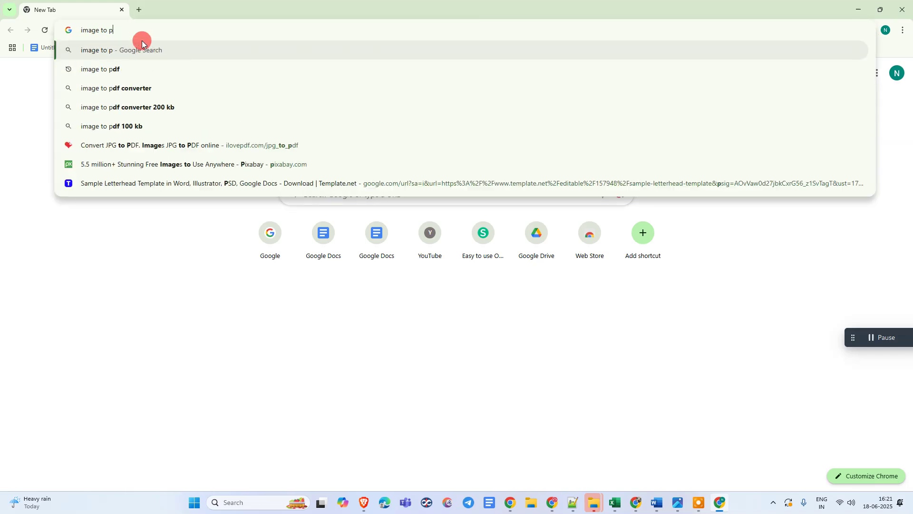
pyautogui.write('pdf to image')
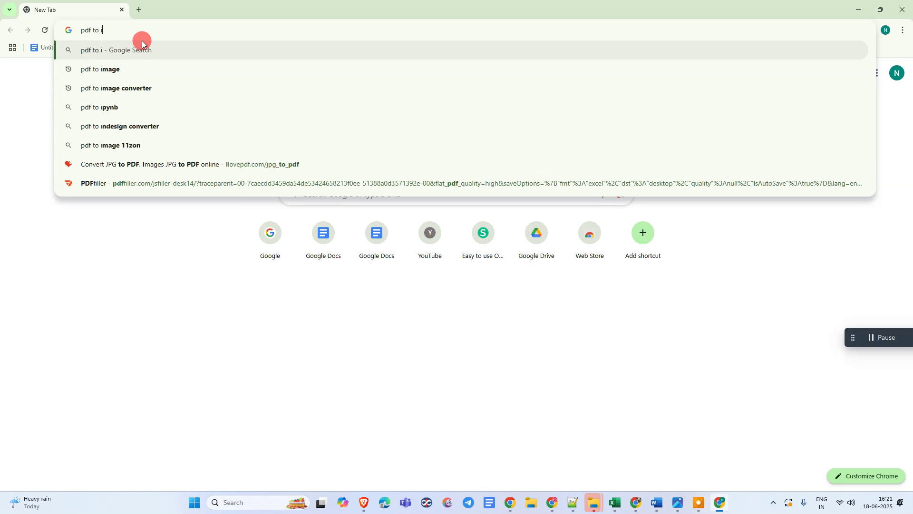
pyautogui.press('Return')
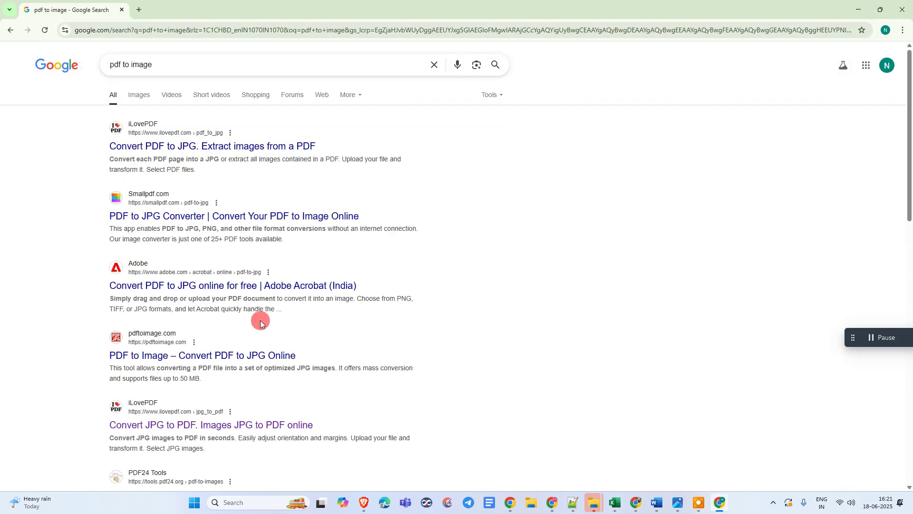
pyautogui.scroll(-5, 261, 322)
pyautogui.scroll(5, 256, 302)
# Step: Open iLovePDF's PDF to JPG converter and upload the asdfasdf PDF as a first attempt
pyautogui.click(206, 145)
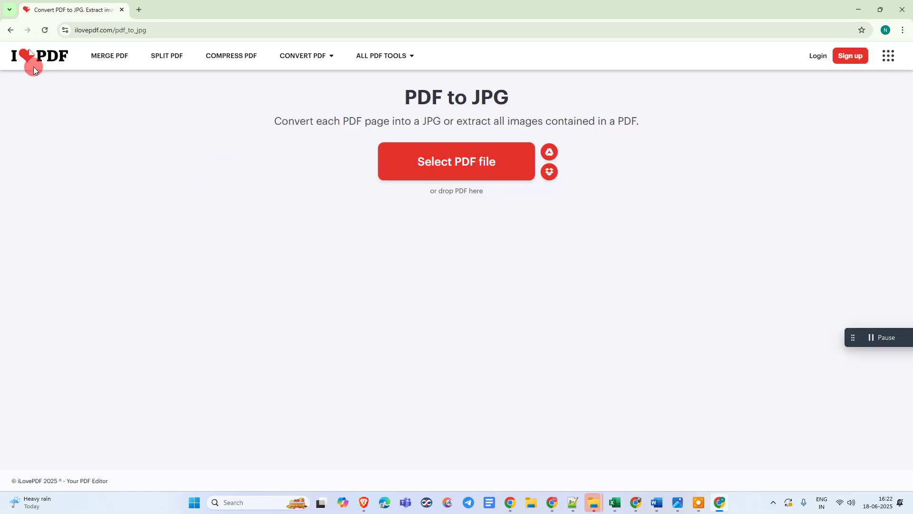
pyautogui.click(435, 161)
pyautogui.click(180, 86)
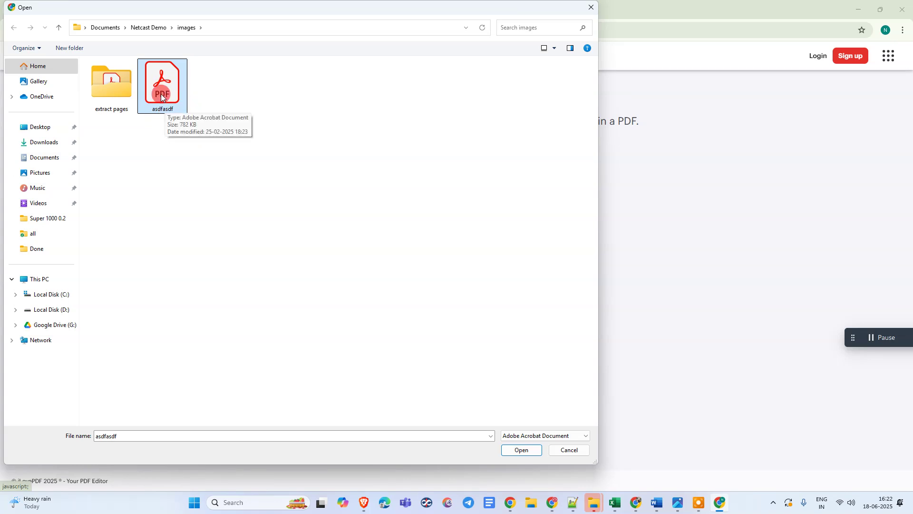
pyautogui.click(519, 450)
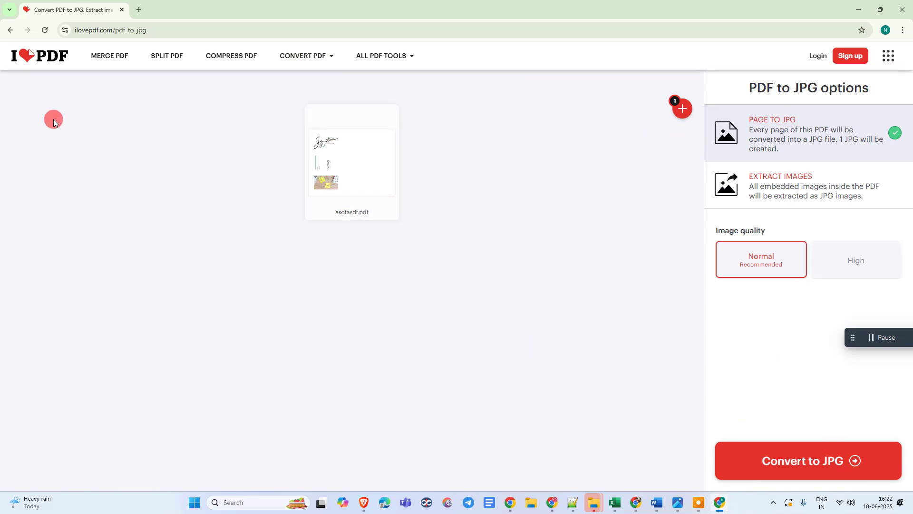
# Step: Reload the converter, upload PDF > 3_10510_1, convert it to JPG, and show the download in its folder
pyautogui.click(10, 30)
pyautogui.click(205, 155)
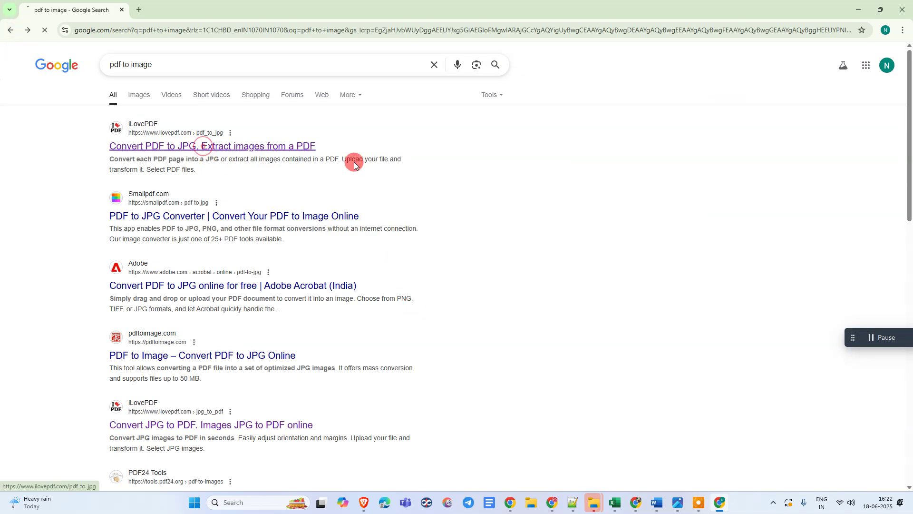
pyautogui.click(448, 162)
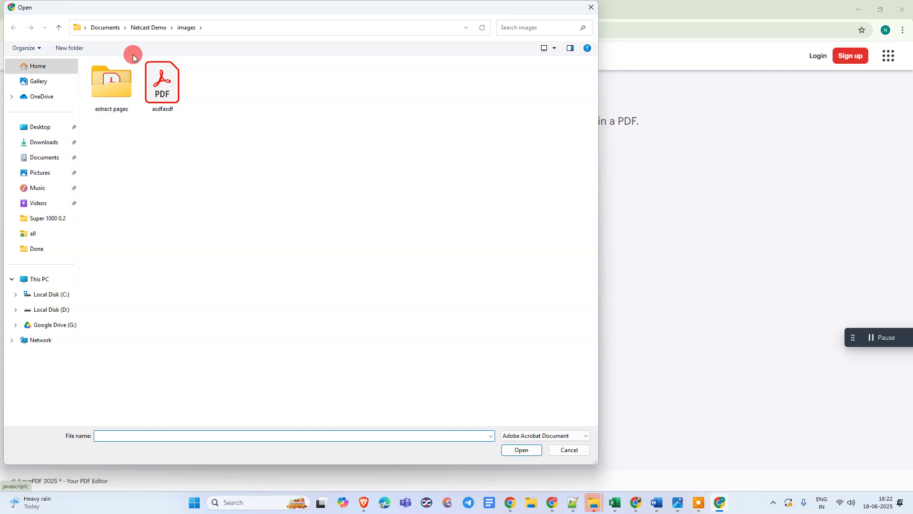
pyautogui.click(151, 27)
pyautogui.doubleClick(103, 141)
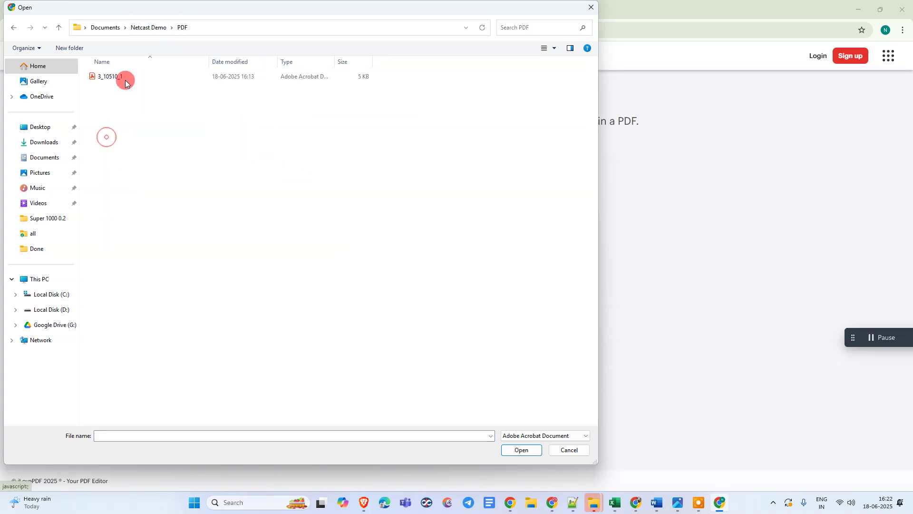
pyautogui.doubleClick(126, 76)
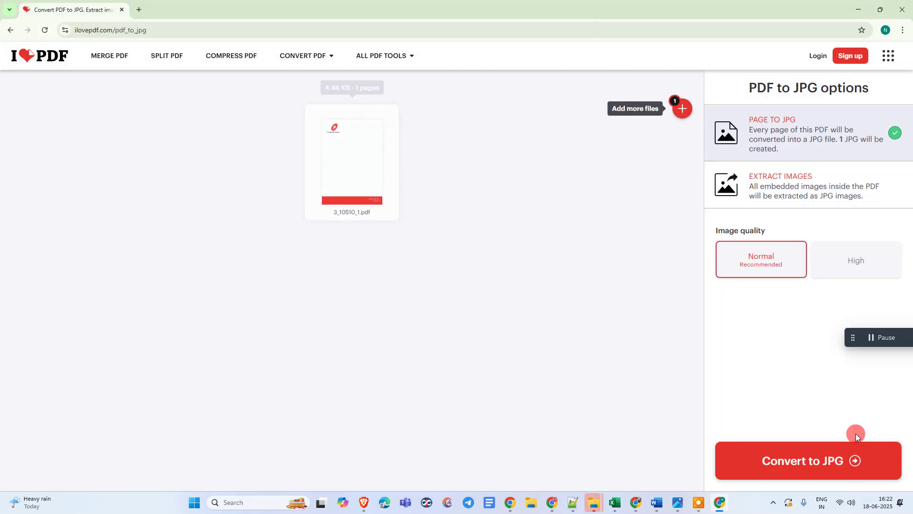
pyautogui.click(830, 462)
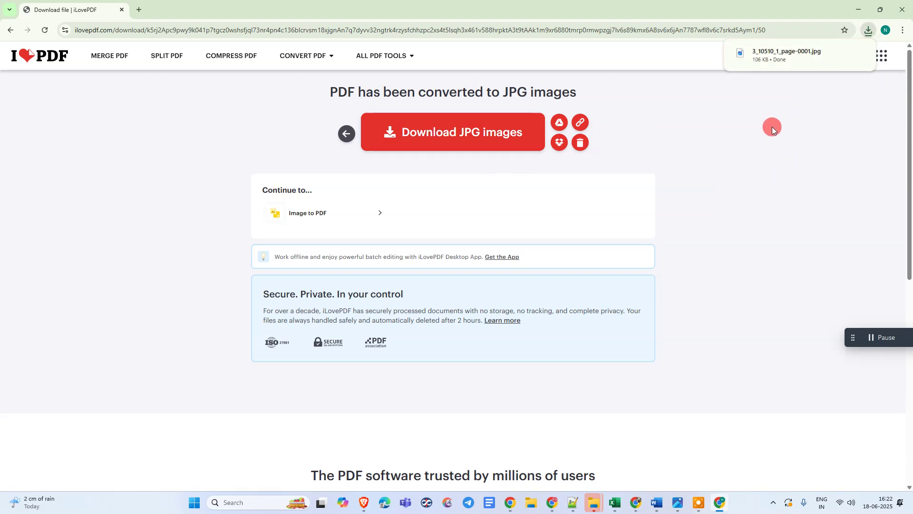
pyautogui.moveTo(871, 56)
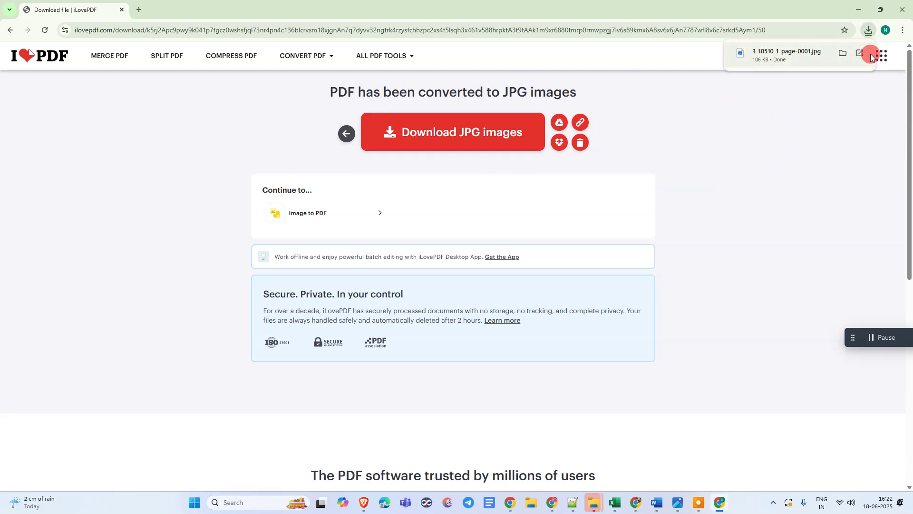
pyautogui.click(845, 60)
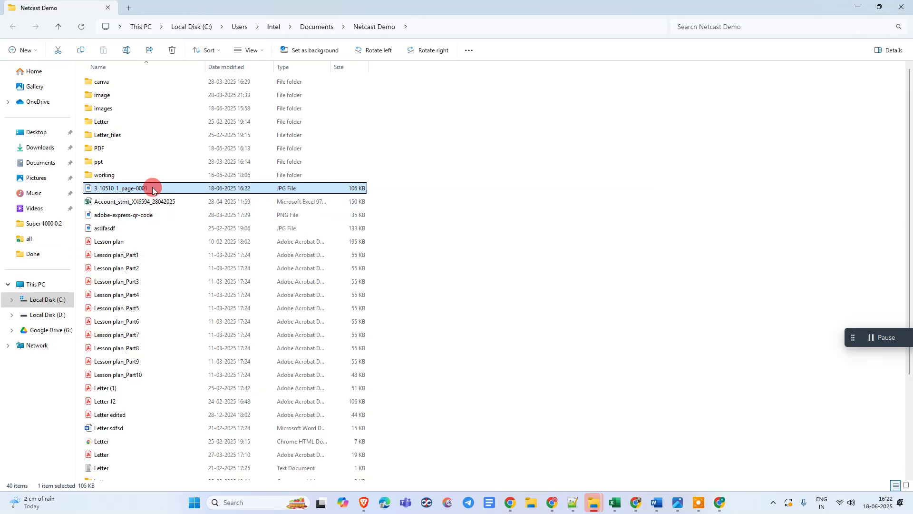
# Step: Copy the downloaded JPG 3_10510_1_page-0001
pyautogui.rightClick(155, 190)
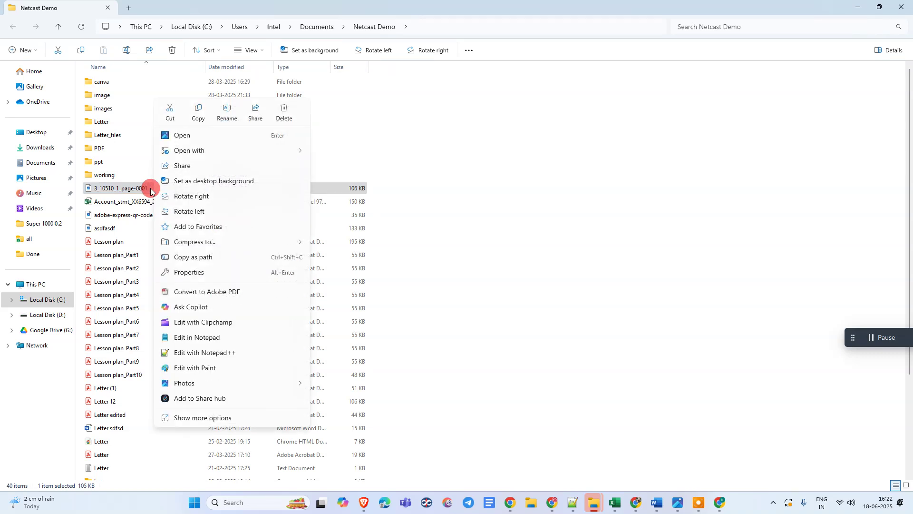
pyautogui.click(129, 192)
pyautogui.rightClick(129, 193)
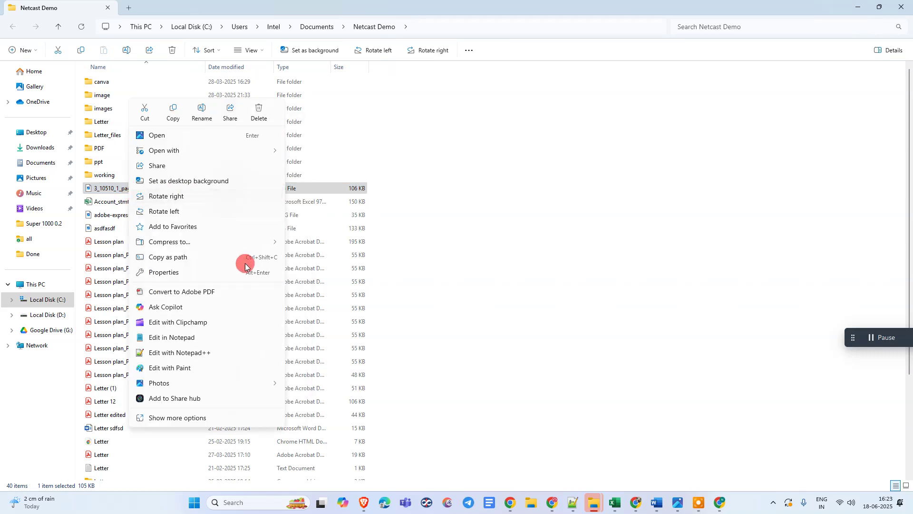
pyautogui.click(97, 191)
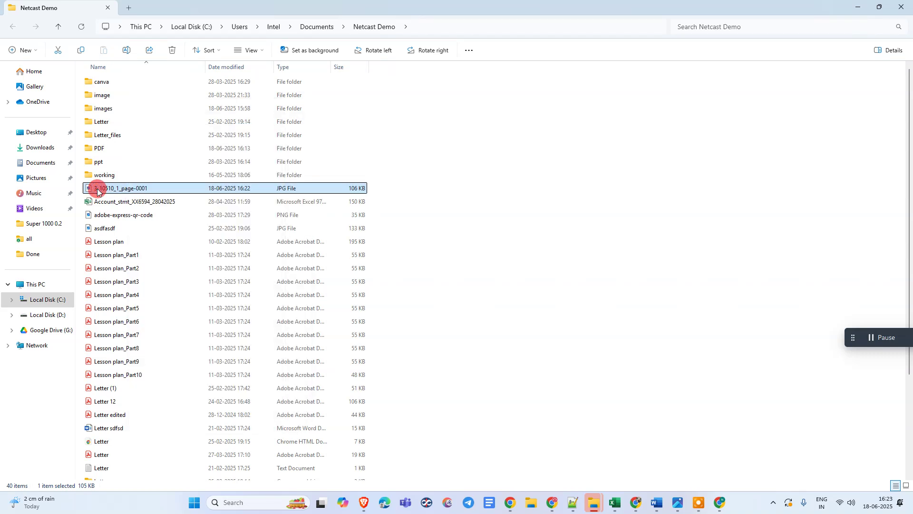
pyautogui.rightClick(97, 191)
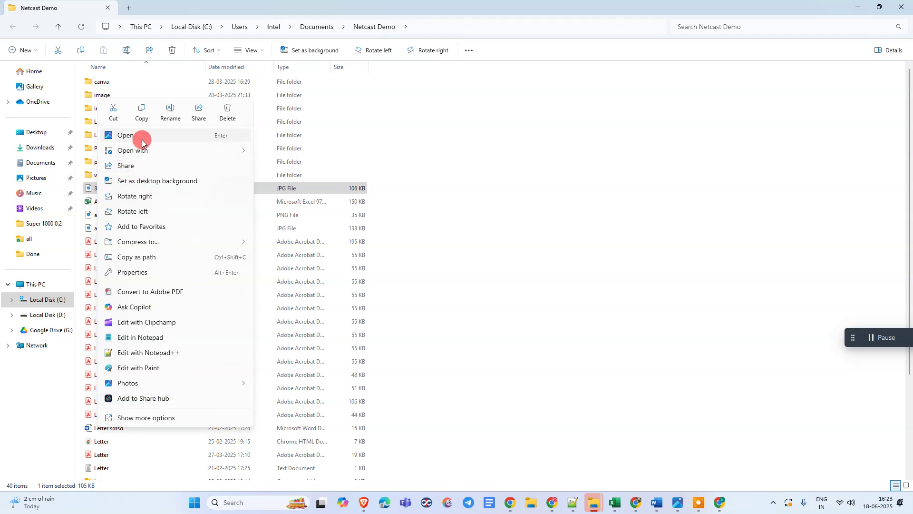
pyautogui.click(142, 113)
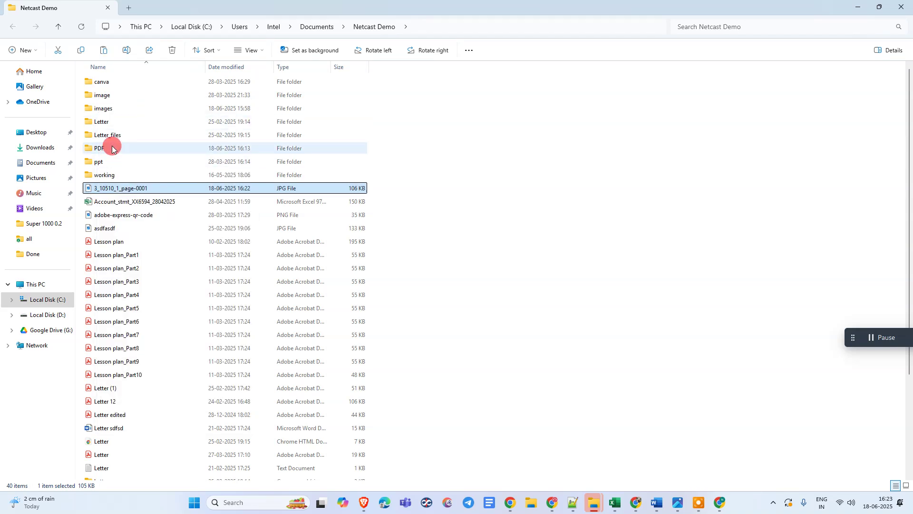
# Step: Paste the JPG into the PDF folder beside 3_10510_1, then switch to the blank Word document
pyautogui.doubleClick(112, 149)
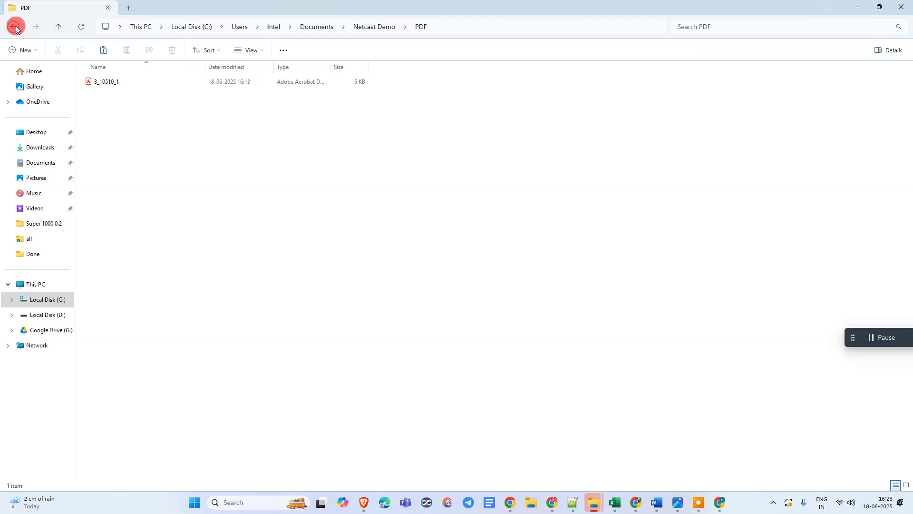
pyautogui.click(16, 27)
pyautogui.doubleClick(106, 144)
pyautogui.rightClick(138, 115)
pyautogui.click(142, 127)
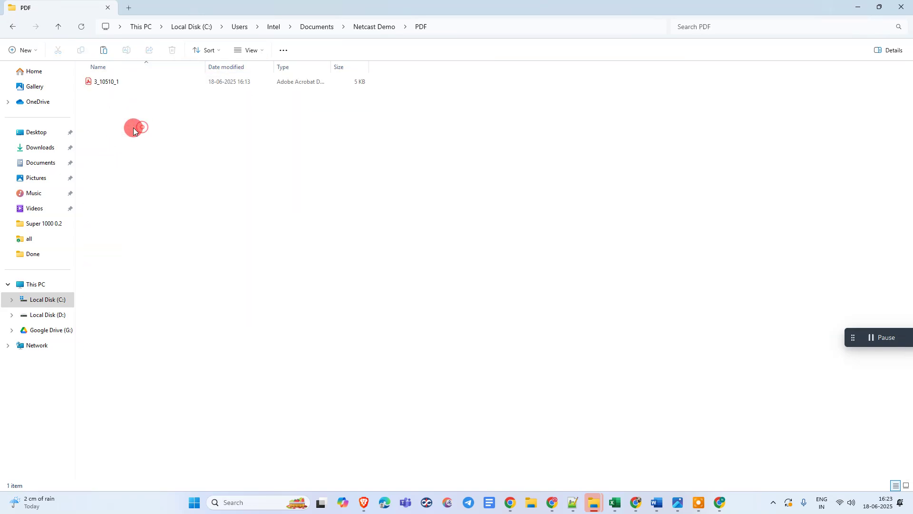
pyautogui.click(110, 112)
pyautogui.click(102, 81)
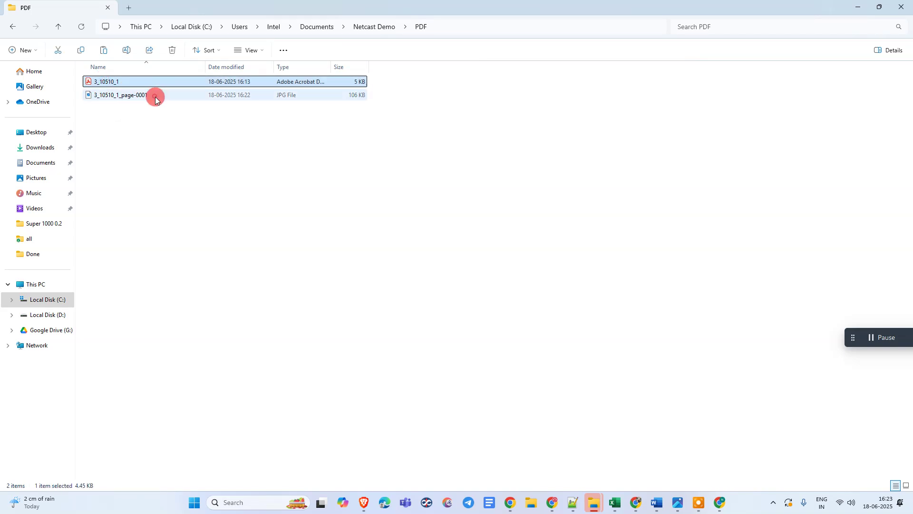
pyautogui.click(156, 98)
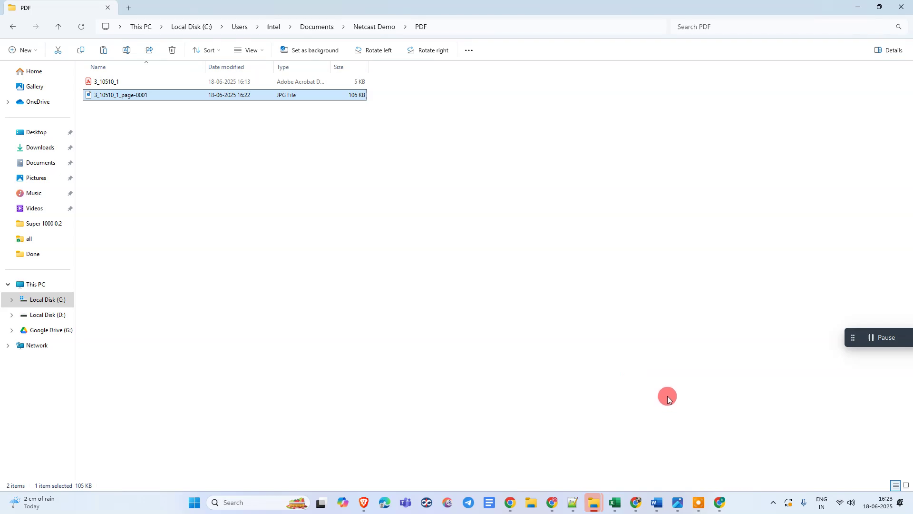
pyautogui.hotkey('alt', 'Tab')
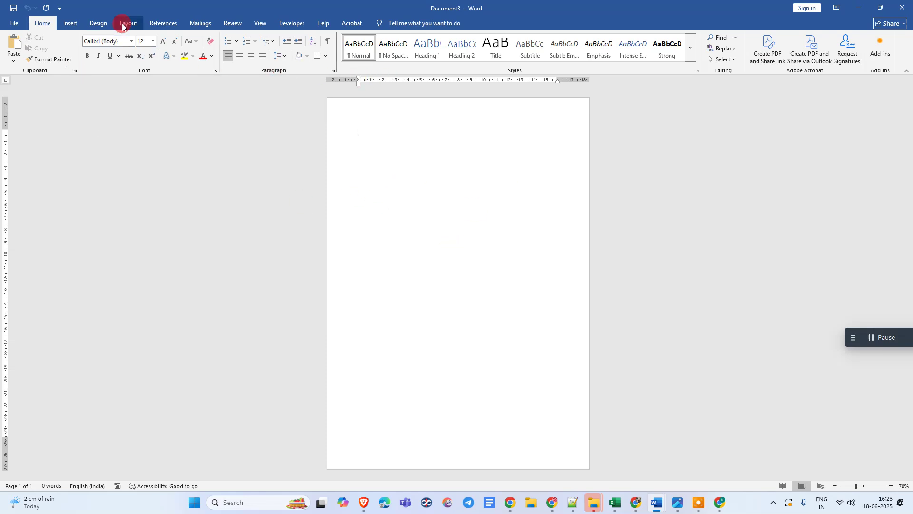
# Step: Insert a picture from this device and pick Netcast Demo > PDF > 3_10510_1_page-0001
pyautogui.click(70, 24)
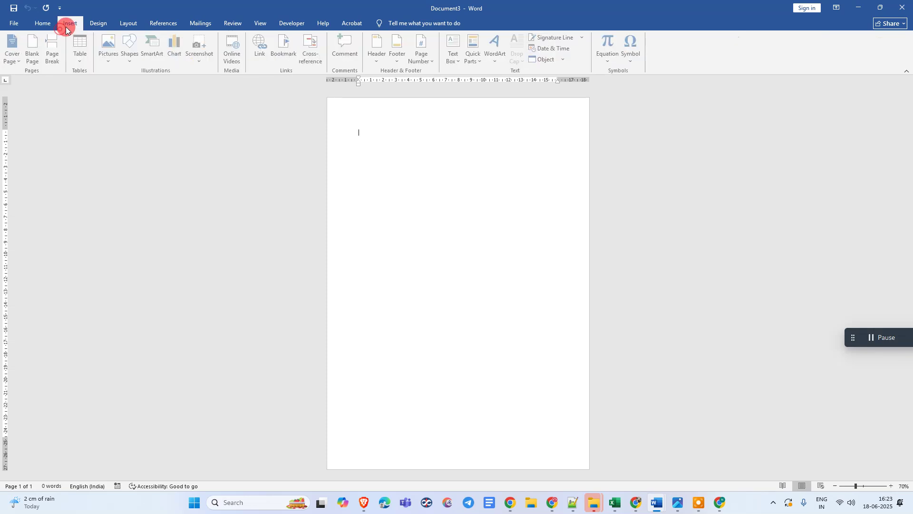
pyautogui.click(110, 60)
pyautogui.click(130, 84)
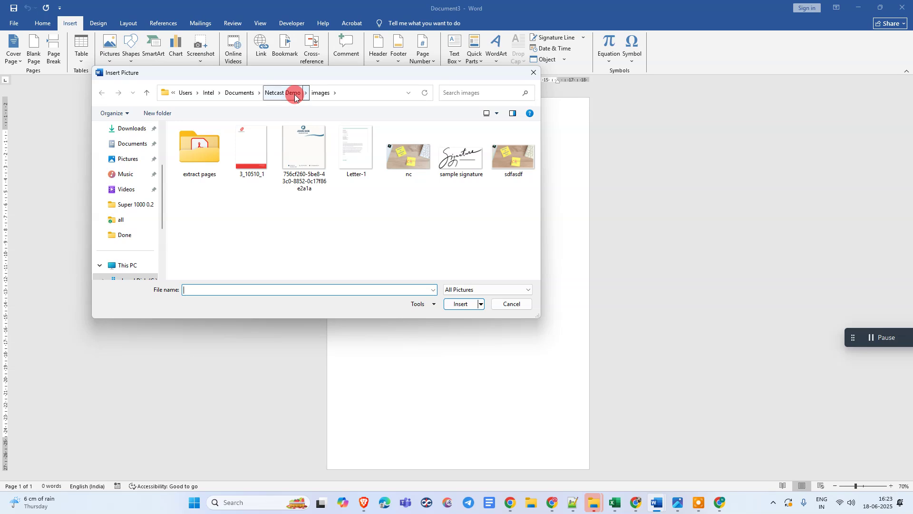
pyautogui.click(295, 93)
pyautogui.doubleClick(208, 211)
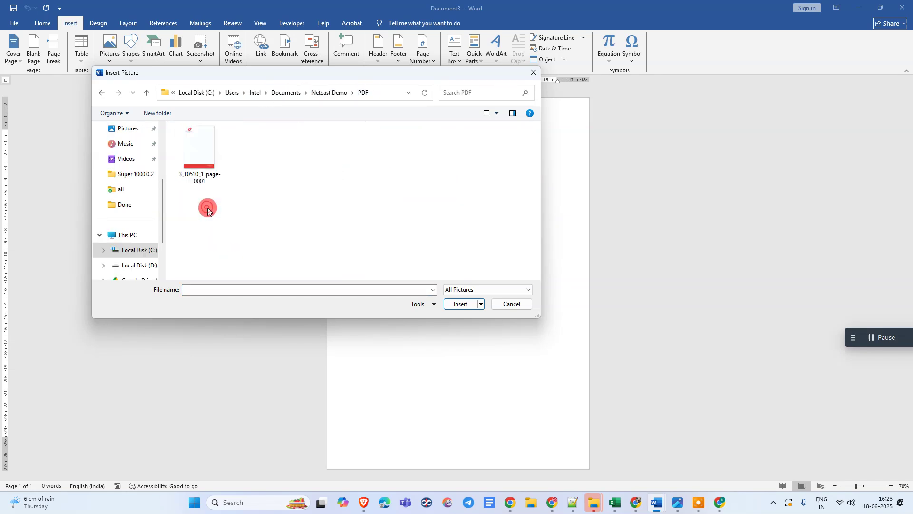
pyautogui.click(205, 156)
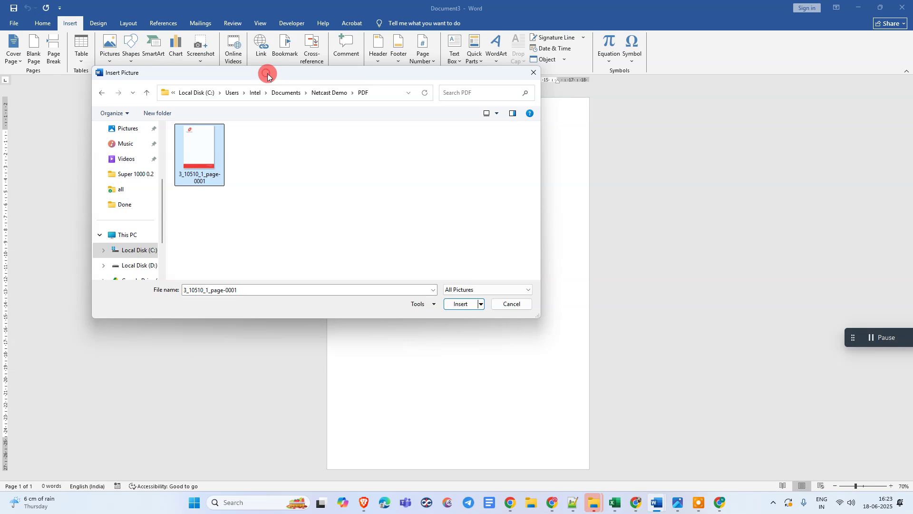
pyautogui.moveTo(268, 75); pyautogui.dragTo(324, 68)
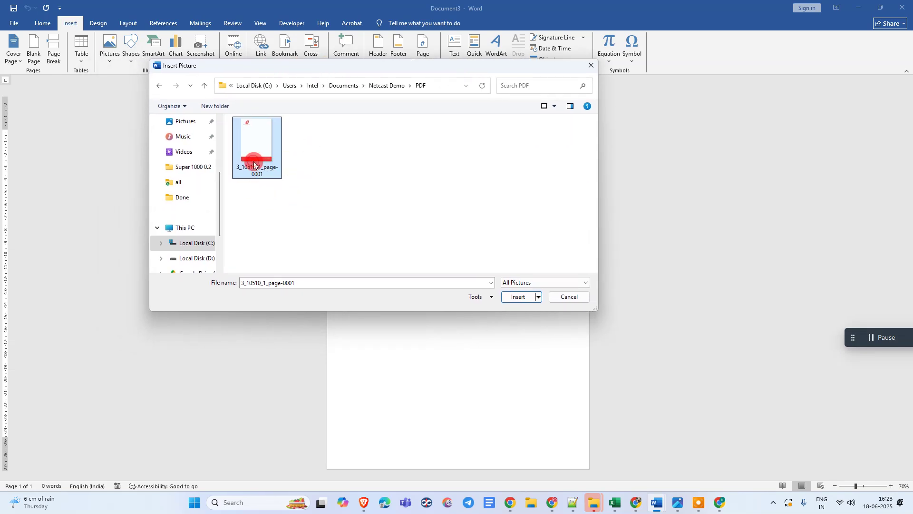
# Step: Insert the letterhead image 3_10510_1_page-0001 and select it on the page
pyautogui.click(512, 297)
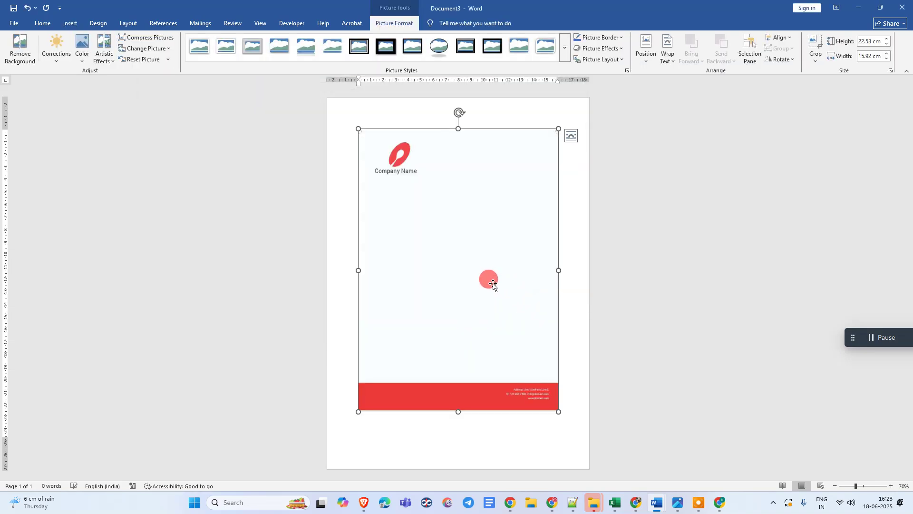
pyautogui.moveTo(423, 210); pyautogui.dragTo(444, 210)
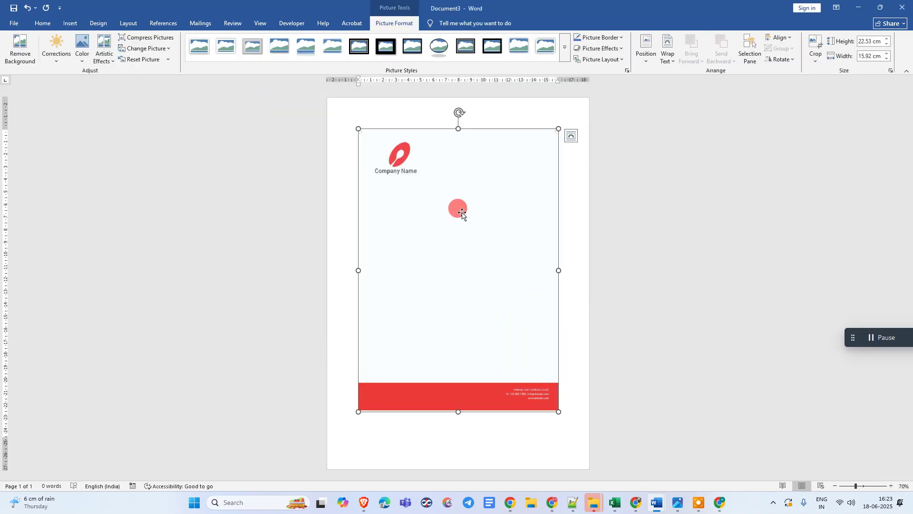
pyautogui.click(709, 220)
pyautogui.click(475, 229)
pyautogui.click(426, 204)
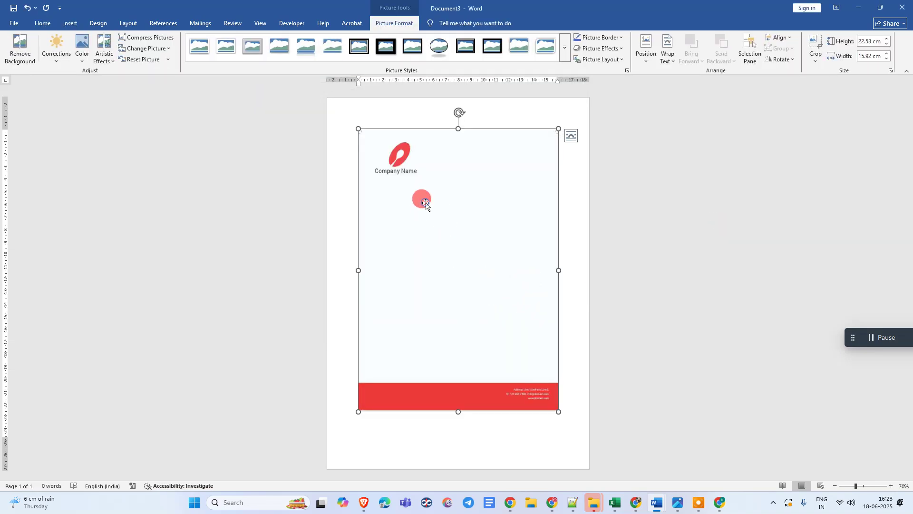
# Step: In Size and Position, set the picture's scale to 100% for height and width
pyautogui.rightClick(426, 205)
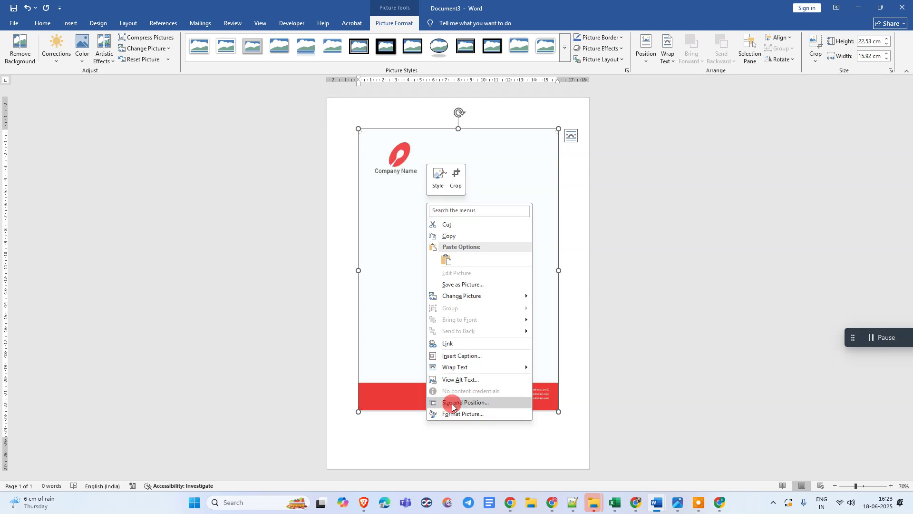
pyautogui.click(473, 404)
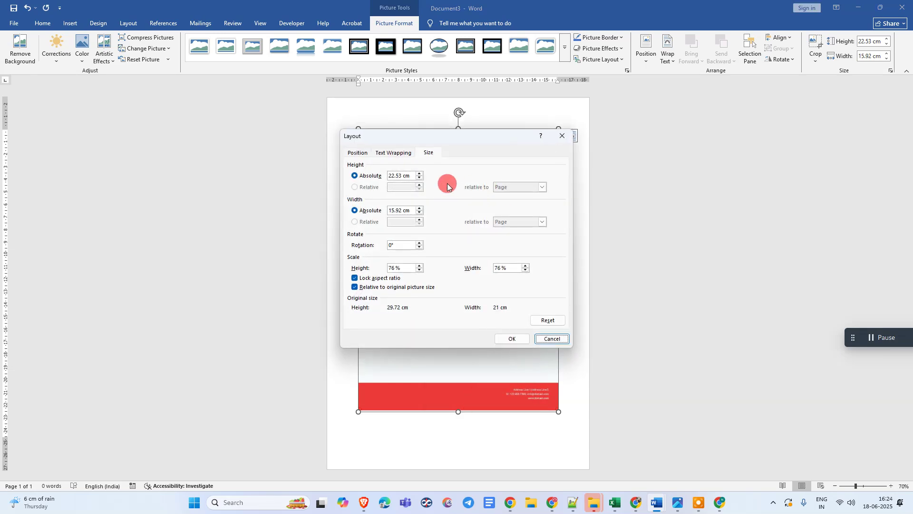
pyautogui.click(376, 153)
pyautogui.click(358, 153)
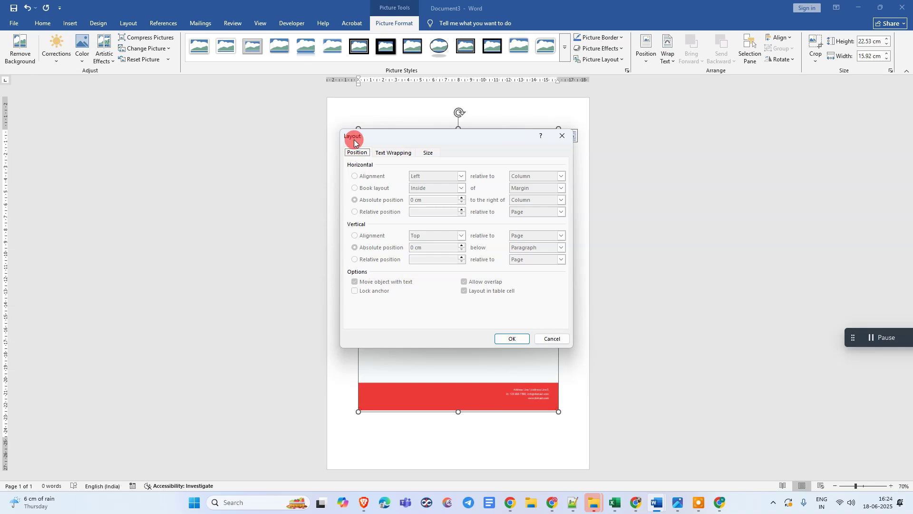
pyautogui.click(393, 153)
pyautogui.click(428, 152)
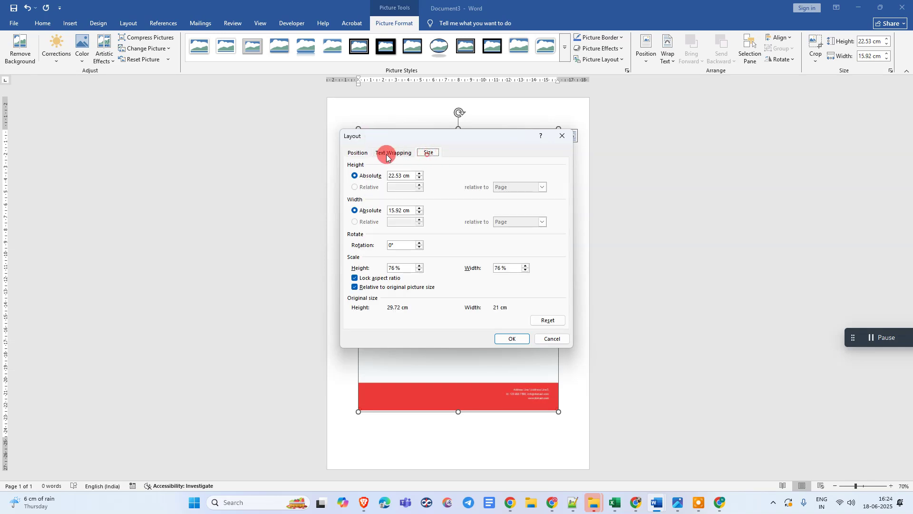
pyautogui.click(386, 154)
pyautogui.click(357, 152)
pyautogui.click(425, 153)
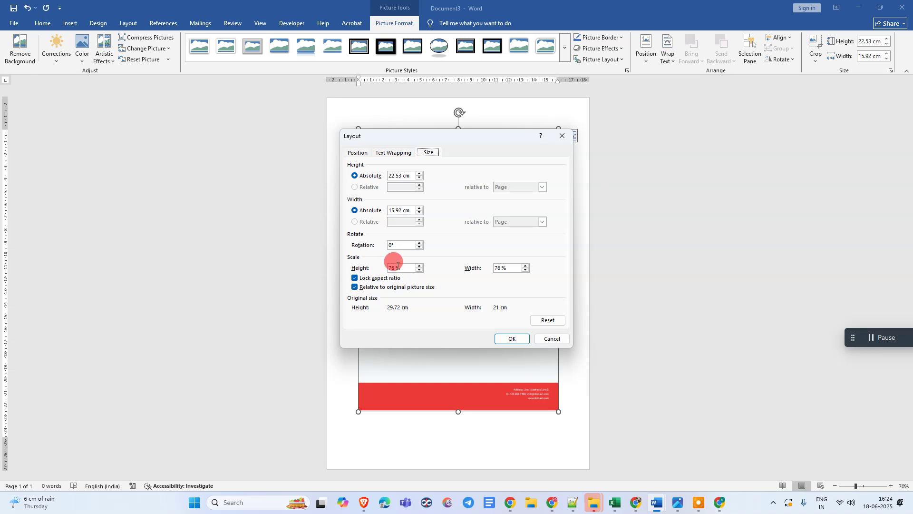
pyautogui.click(389, 268)
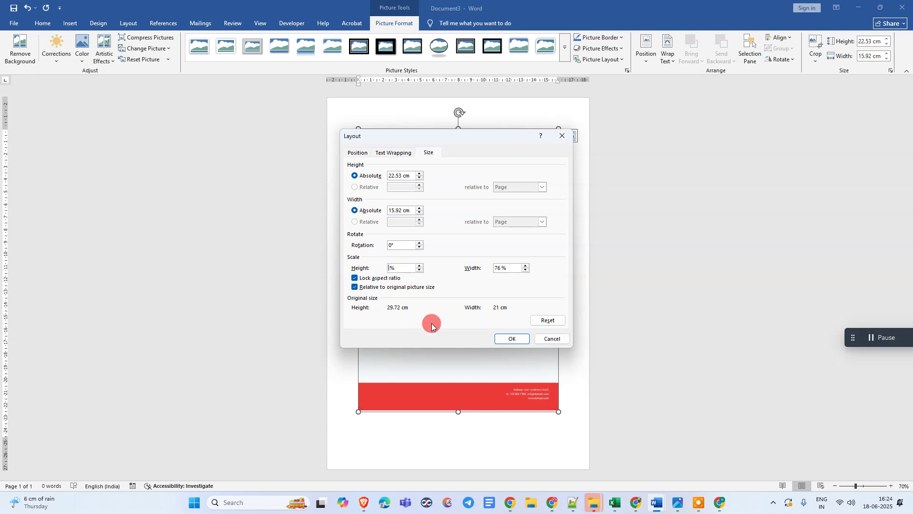
pyautogui.write('100')
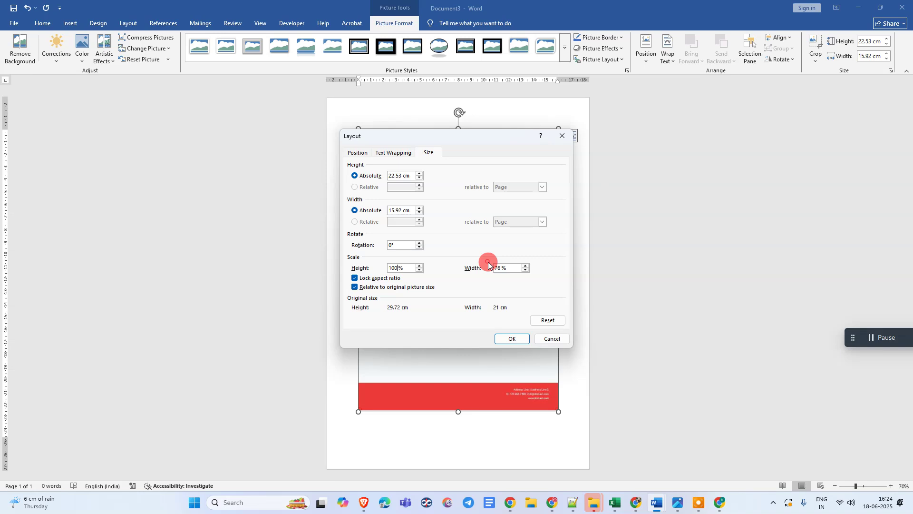
pyautogui.click(500, 269)
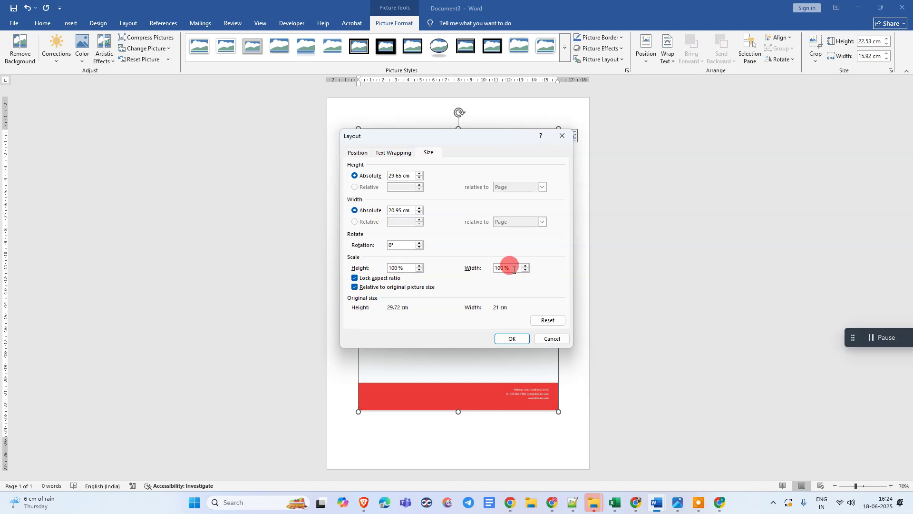
pyautogui.click(397, 151)
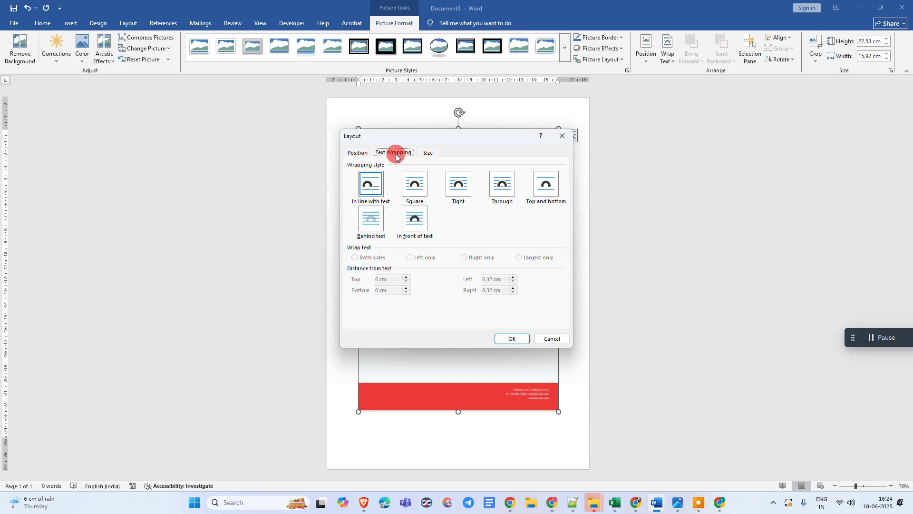
# Step: Set wrapping to Behind text, centre horizontally relative to Page, align vertically to Top, and apply
pyautogui.click(373, 233)
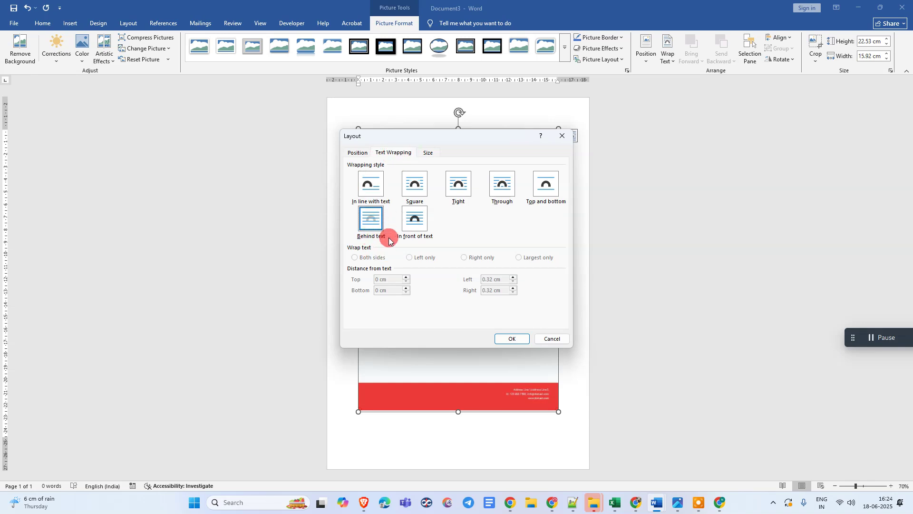
pyautogui.click(356, 152)
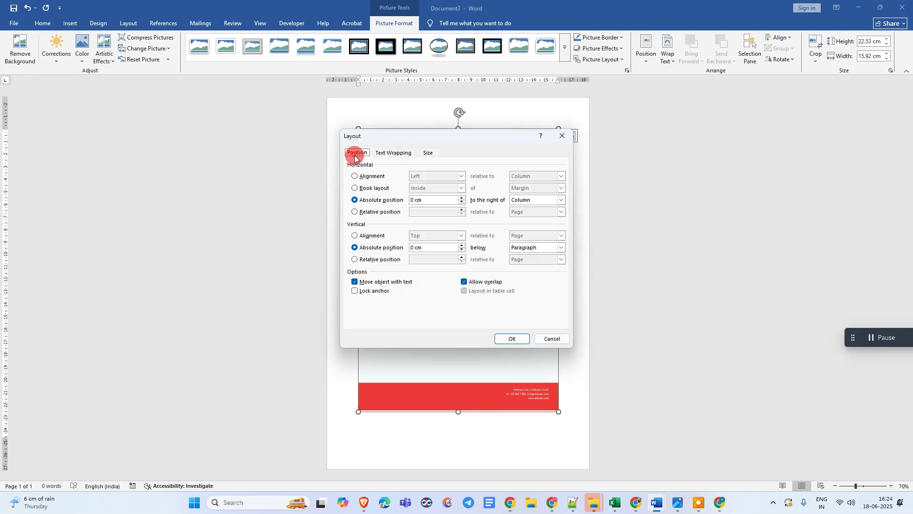
pyautogui.click(367, 177)
pyautogui.click(461, 176)
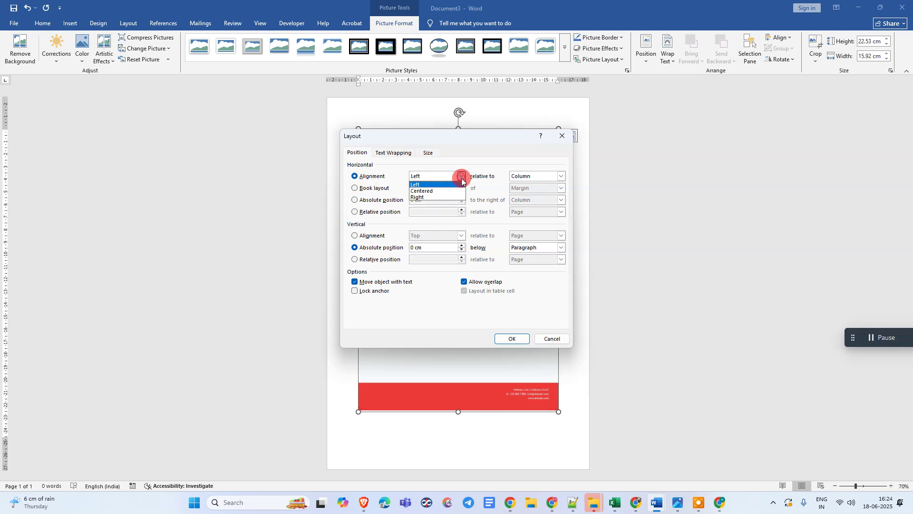
pyautogui.click(431, 193)
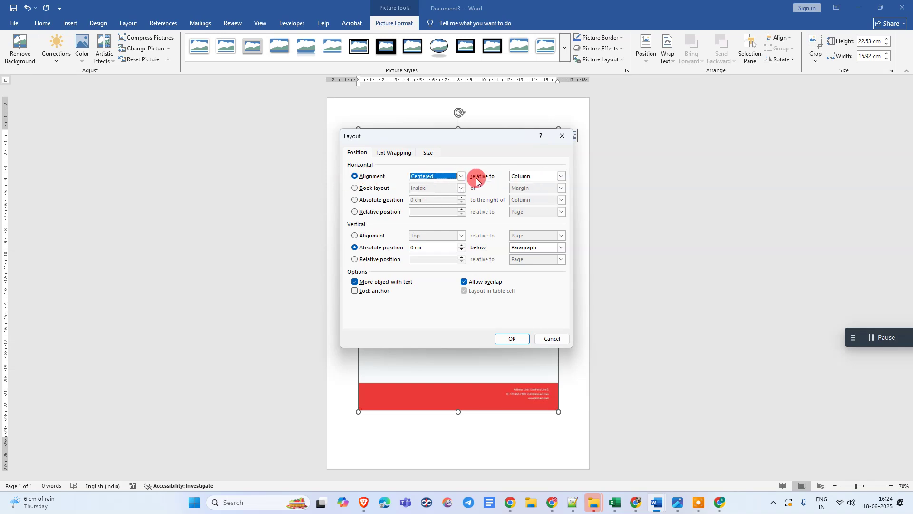
pyautogui.click(559, 175)
pyautogui.click(529, 190)
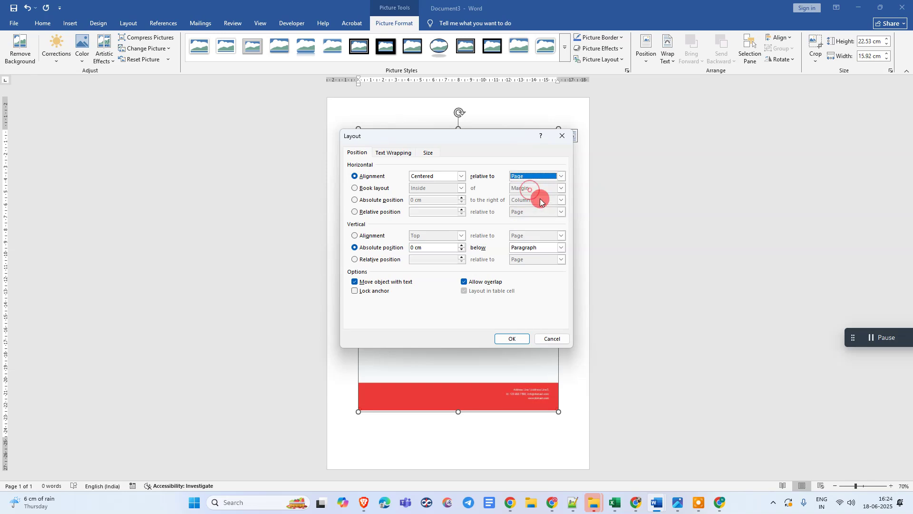
pyautogui.click(361, 237)
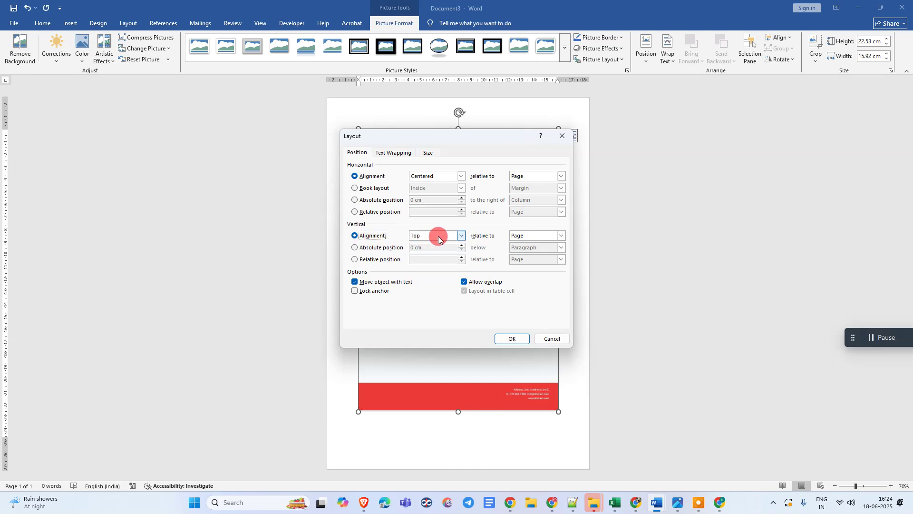
pyautogui.click(512, 338)
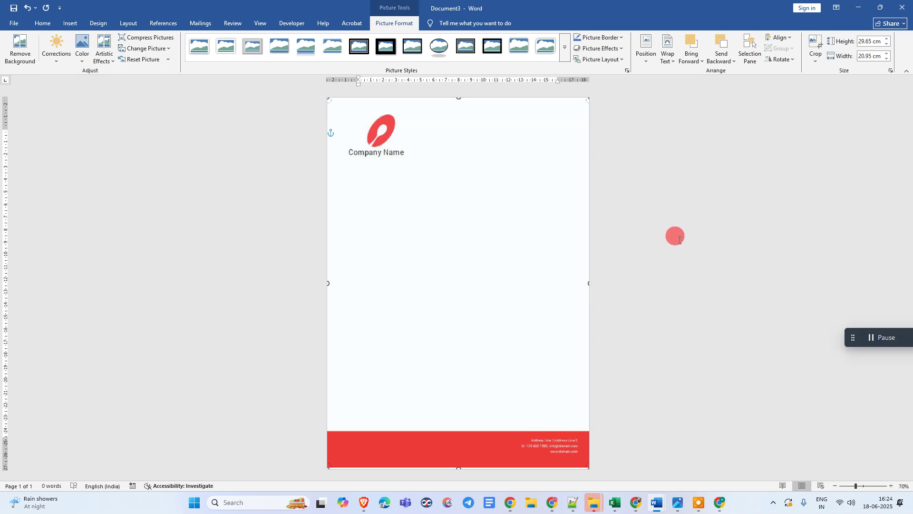
# Step: Place the cursor on the letterhead page, type 'asasdjasd' and paste in text
pyautogui.click(678, 241)
pyautogui.click(521, 239)
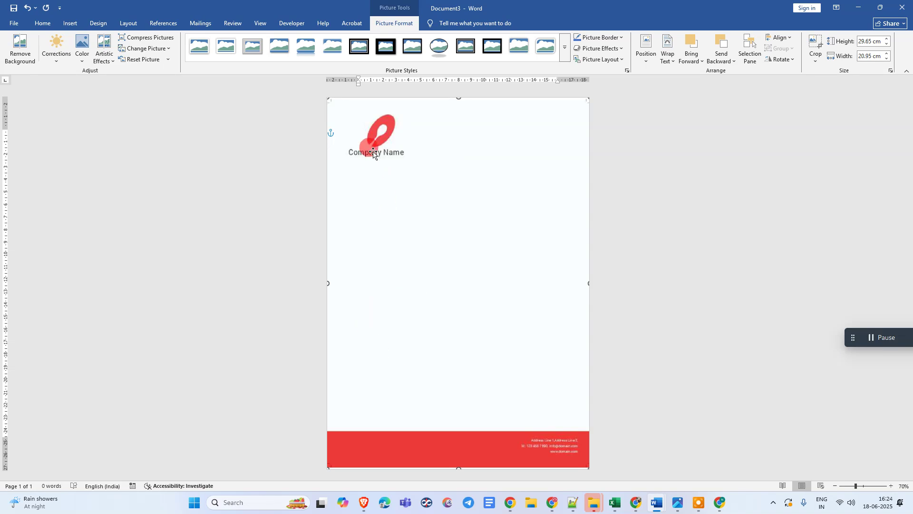
pyautogui.click(800, 173)
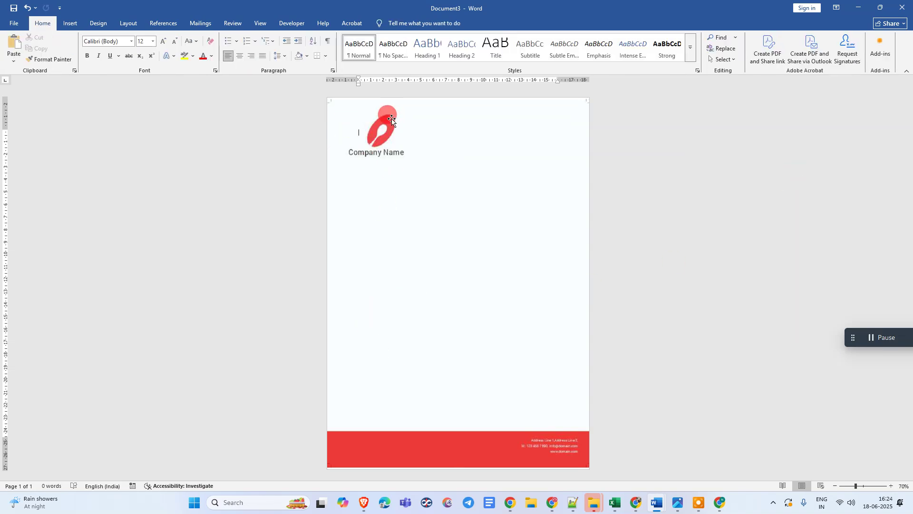
pyautogui.click(438, 131)
pyautogui.click(444, 147)
pyautogui.write('asasdjasd')
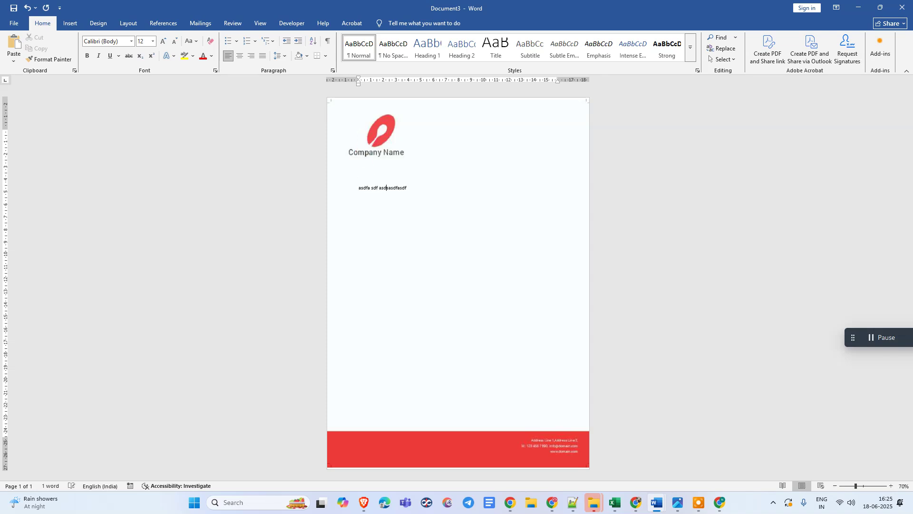
pyautogui.write('sads')
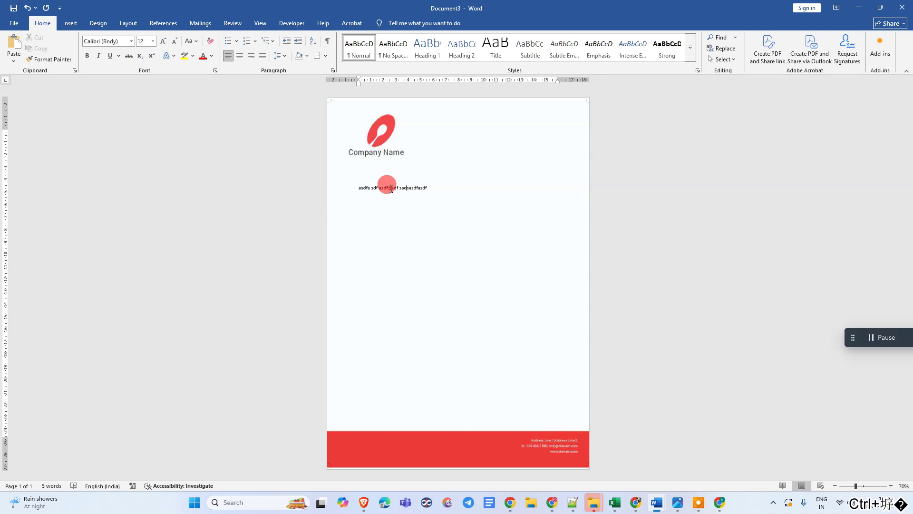
# Step: Make all the text 22 pt and add 'fsdaf asdf ads fsa' at its end
pyautogui.hotkey('ctrl', 'a')
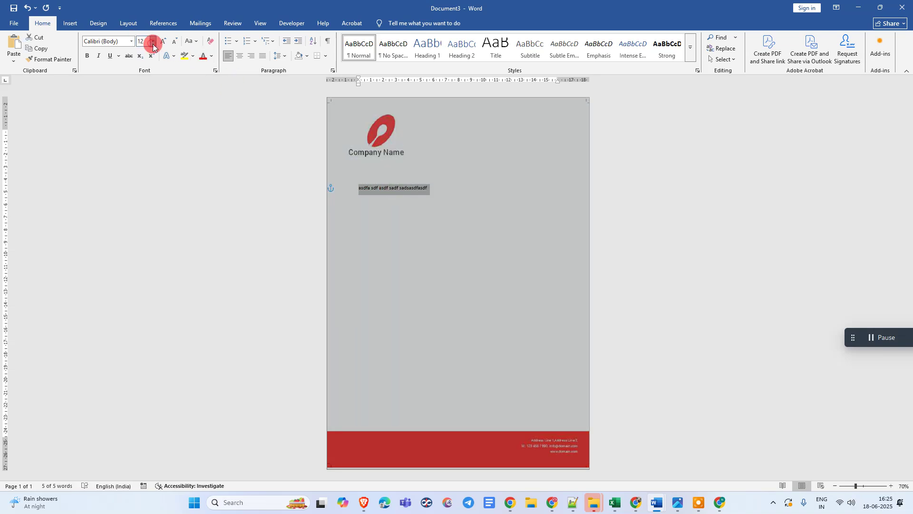
pyautogui.click(153, 45)
pyautogui.click(141, 135)
pyautogui.click(507, 192)
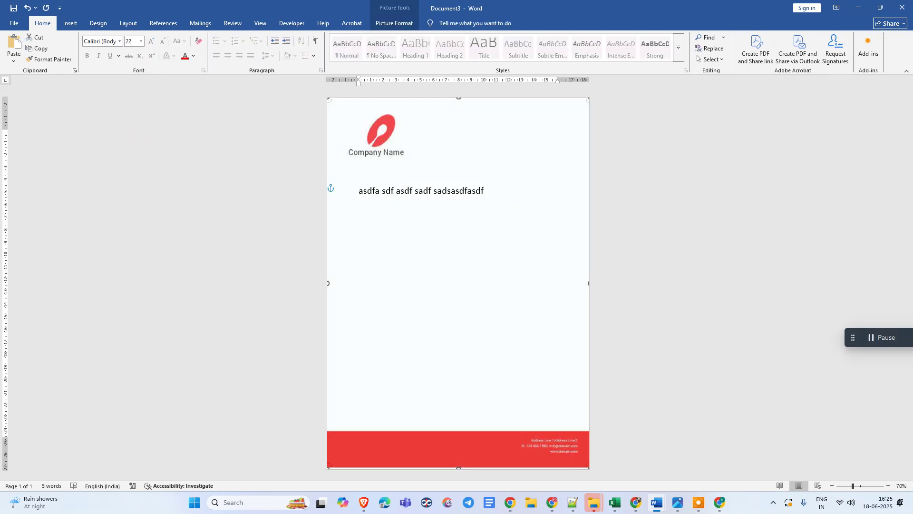
pyautogui.click(490, 188)
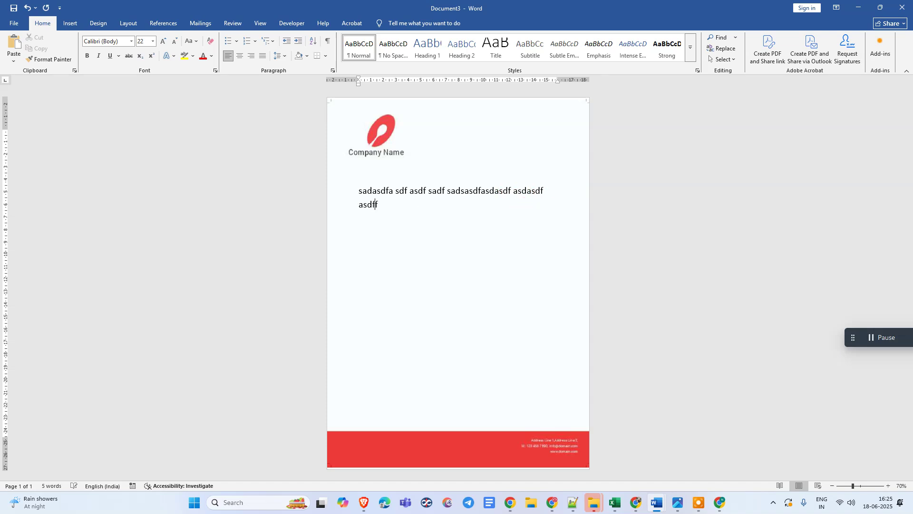
pyautogui.write('fsdaf')
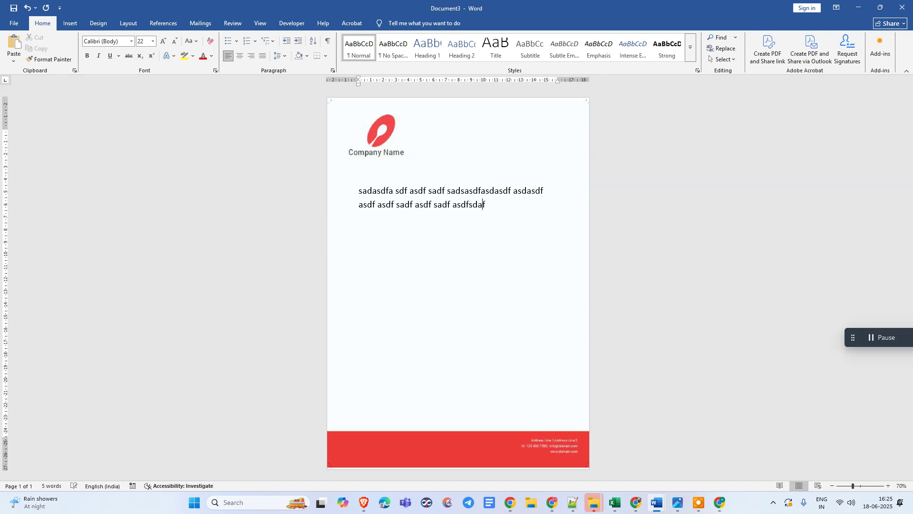
pyautogui.write(' asdf ads fsaf')
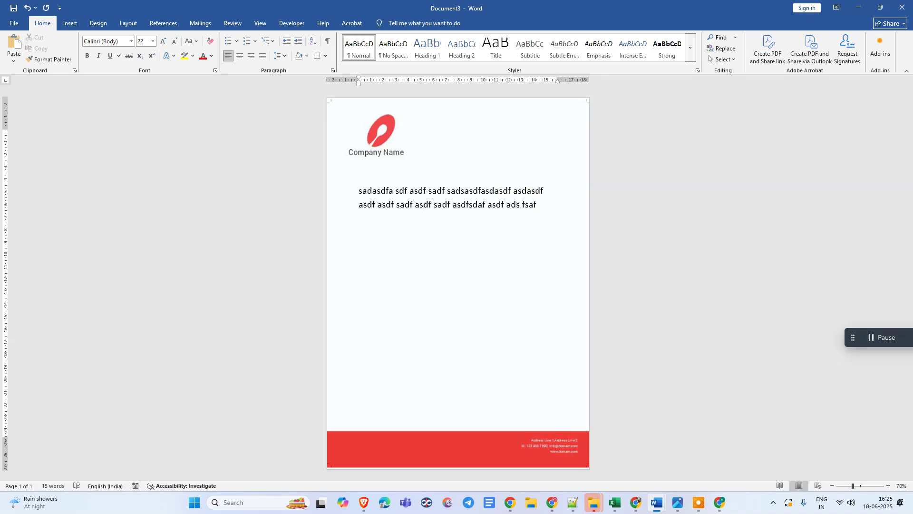